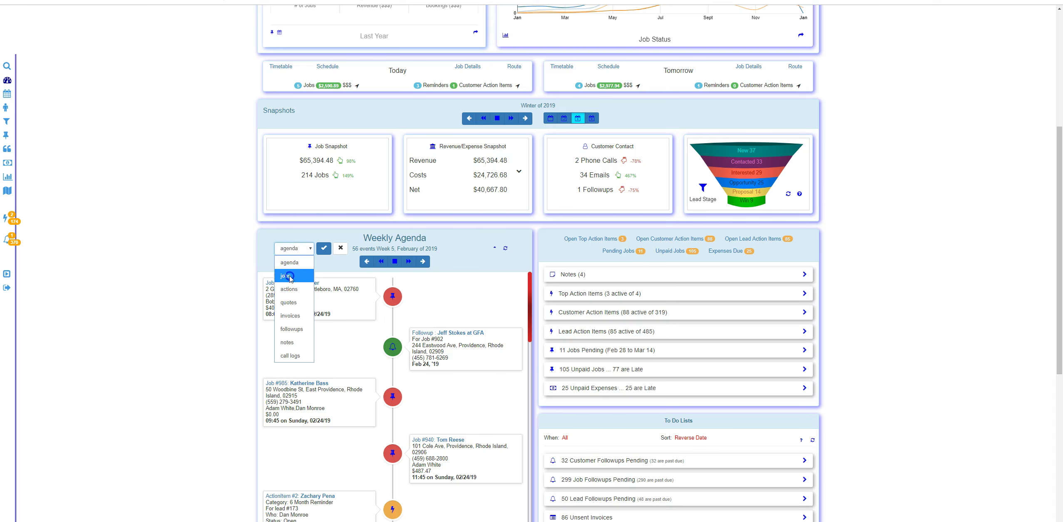
Switch the Weekly Agenda to show only jobs and look over the lists further down the dashboard.
click(324, 249)
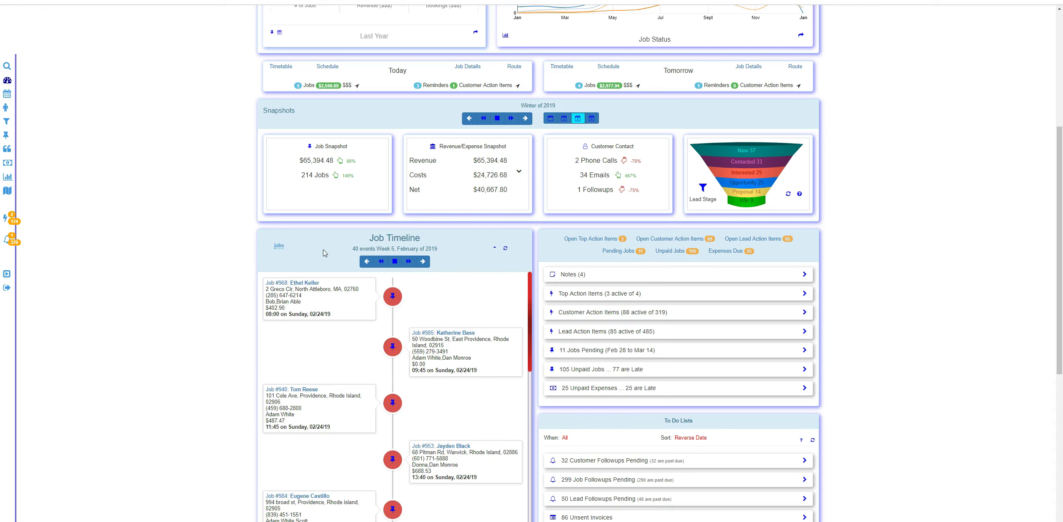
scroll(726, 251, down, 2)
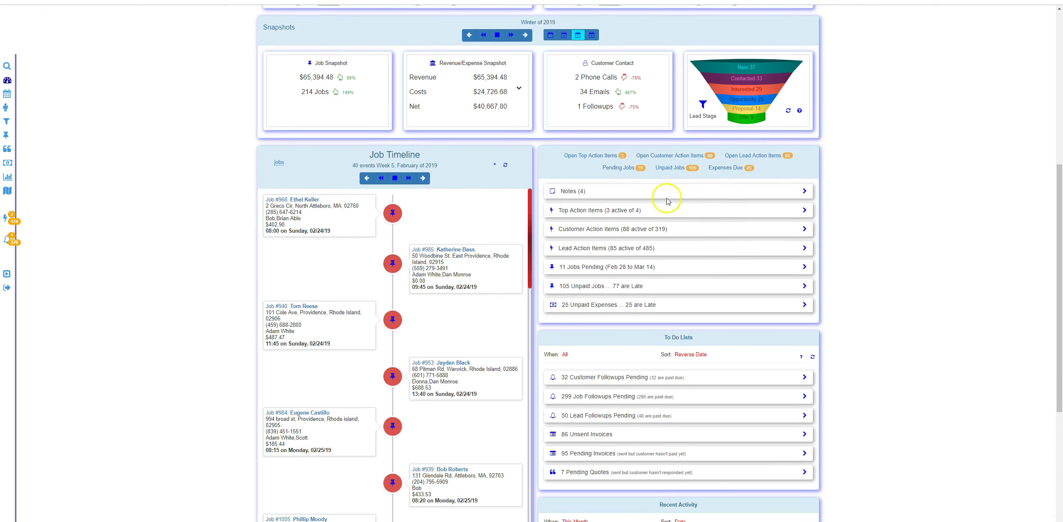
scroll(662, 254, down, 1)
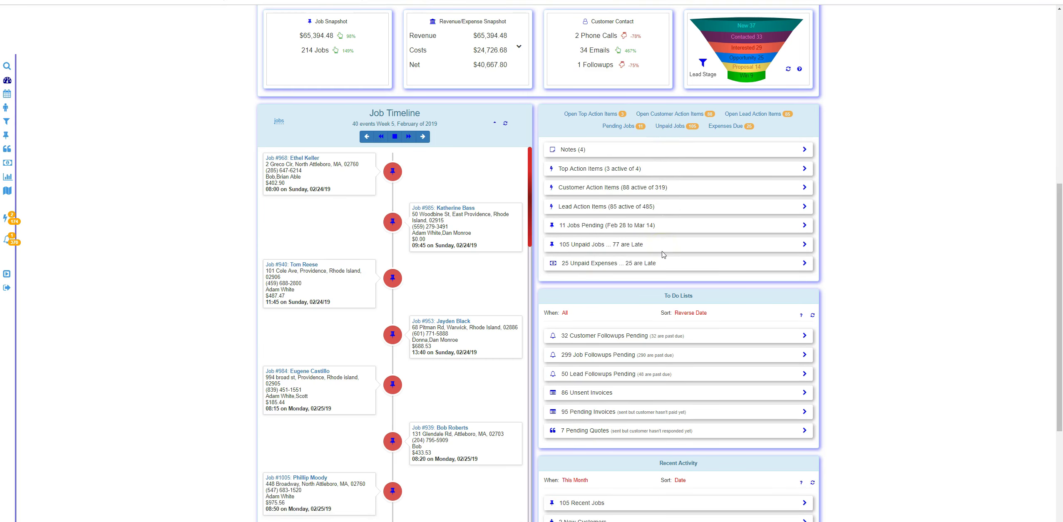
scroll(663, 255, down, 2)
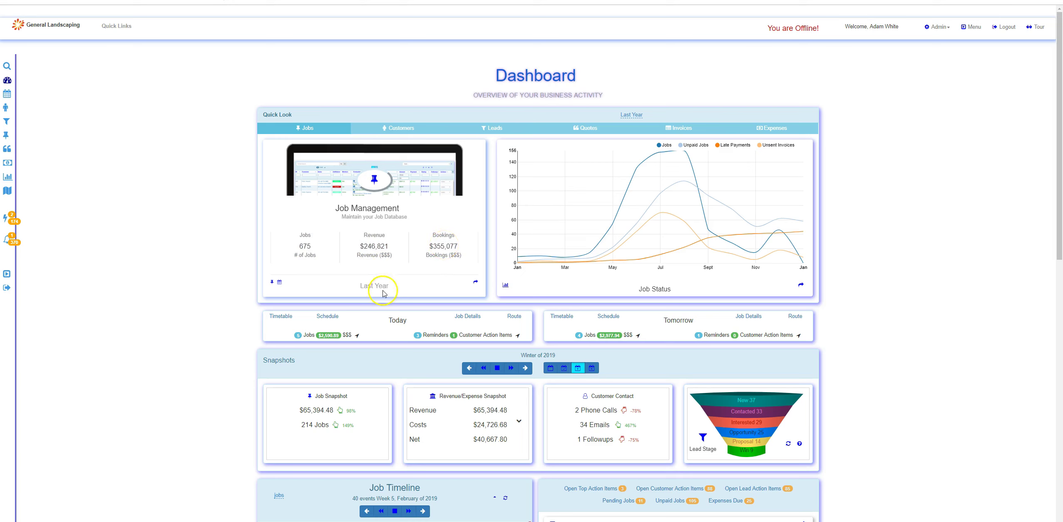
Apply Last Year as the reporting period for the Quick Look section.
click(629, 116)
click(629, 104)
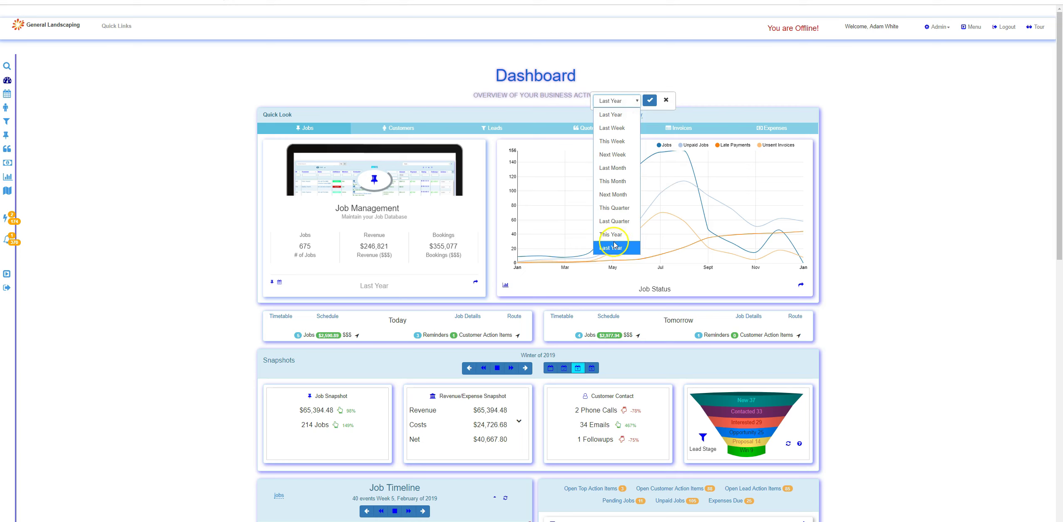
click(613, 247)
click(650, 100)
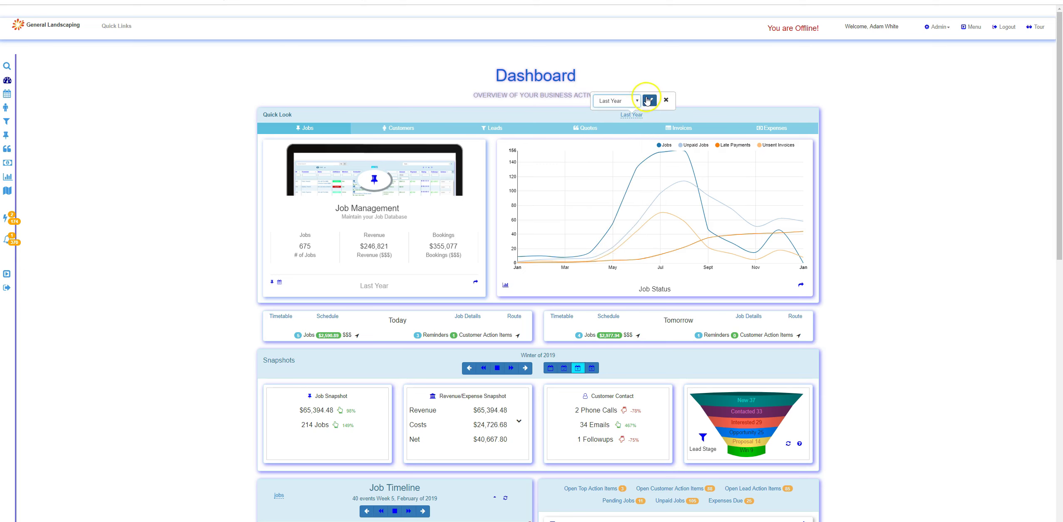
Review the Quick Look job status card and step through the Job Revenues, Job Sources, Job Locations and Job Ratings charts.
click(475, 282)
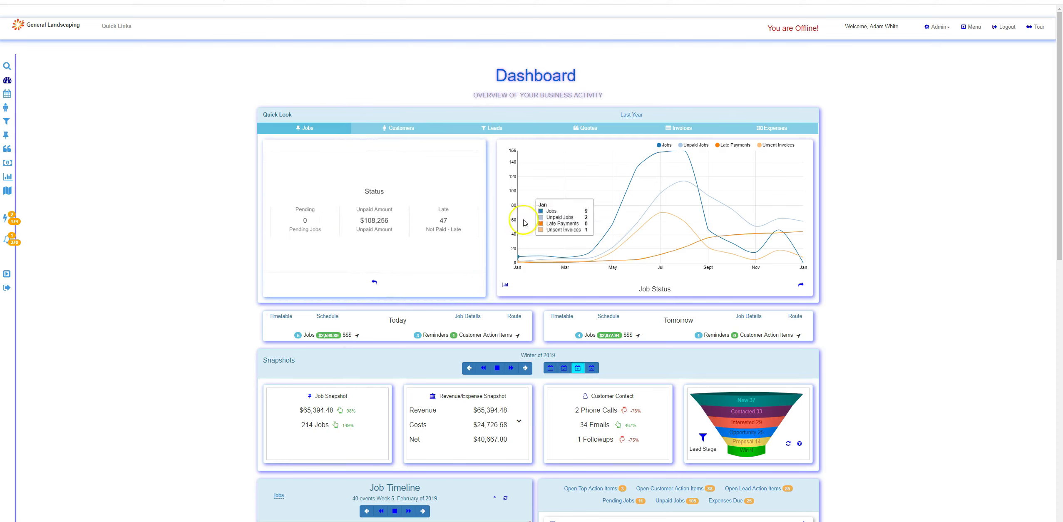
click(375, 282)
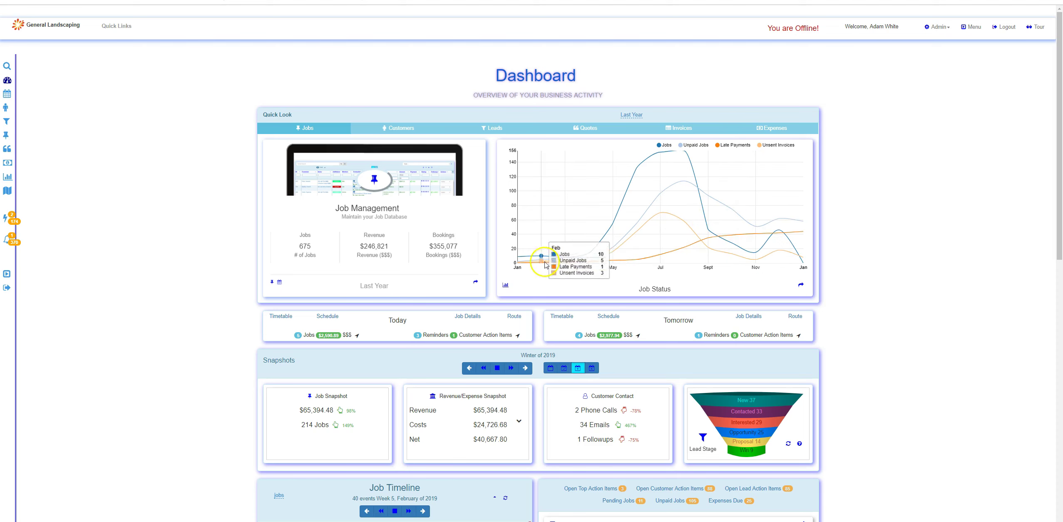
click(803, 286)
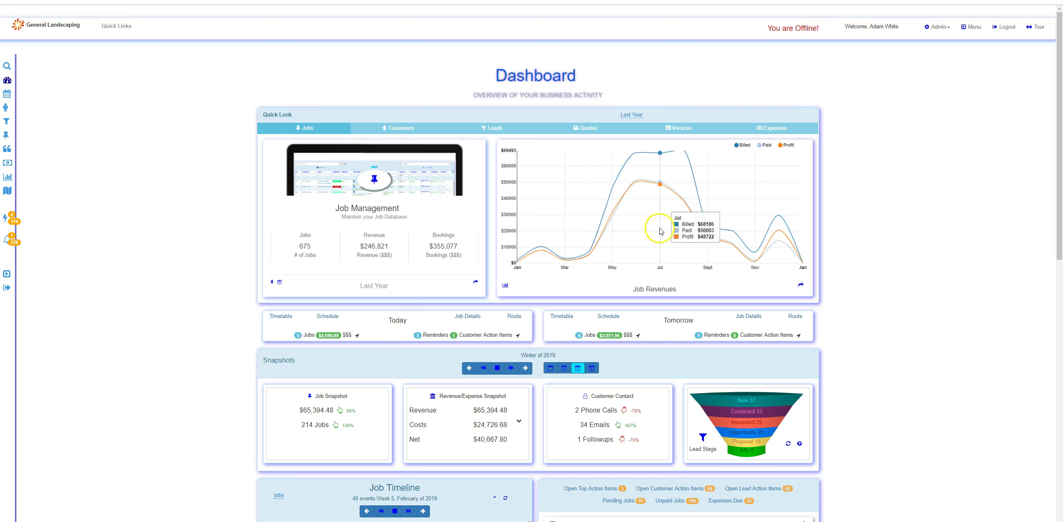
click(802, 284)
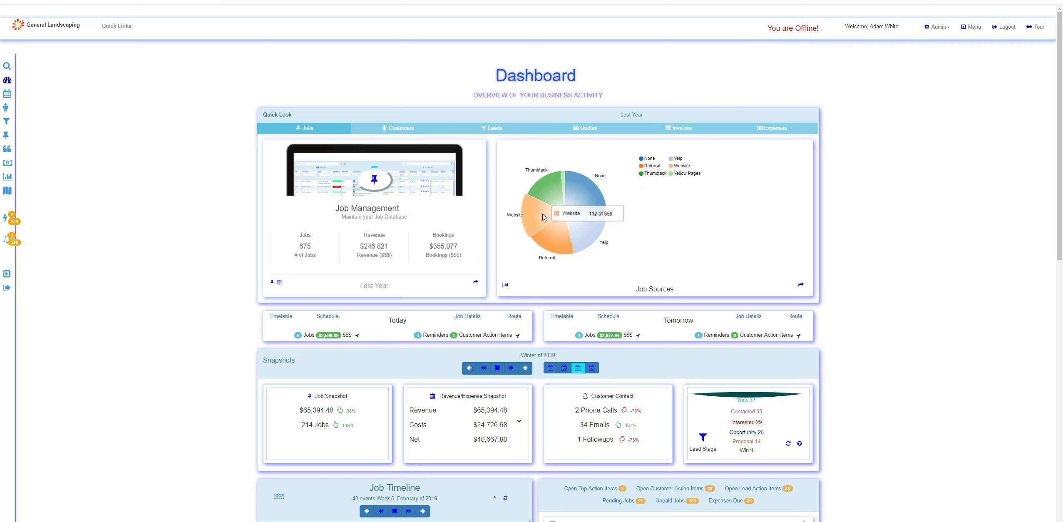
click(800, 287)
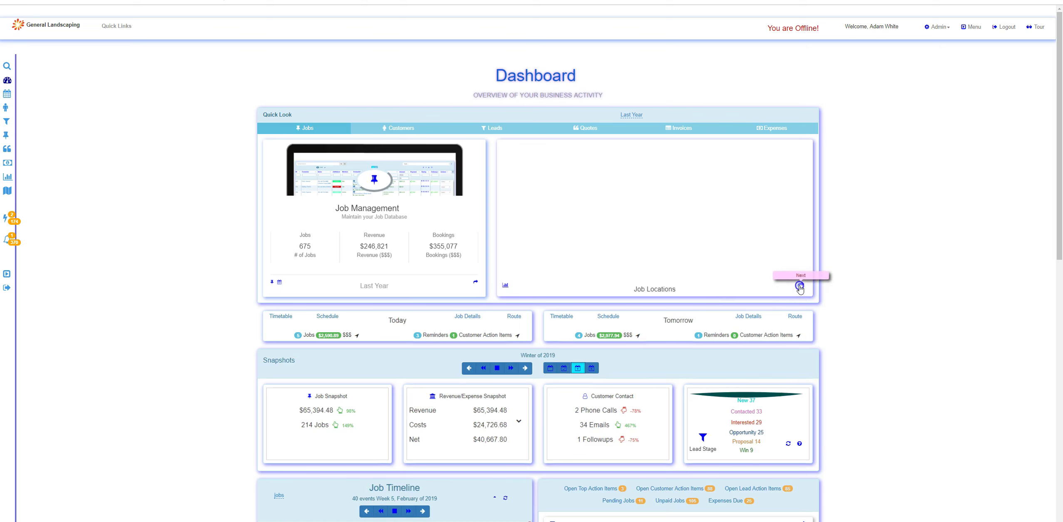
mouse_move(545, 223)
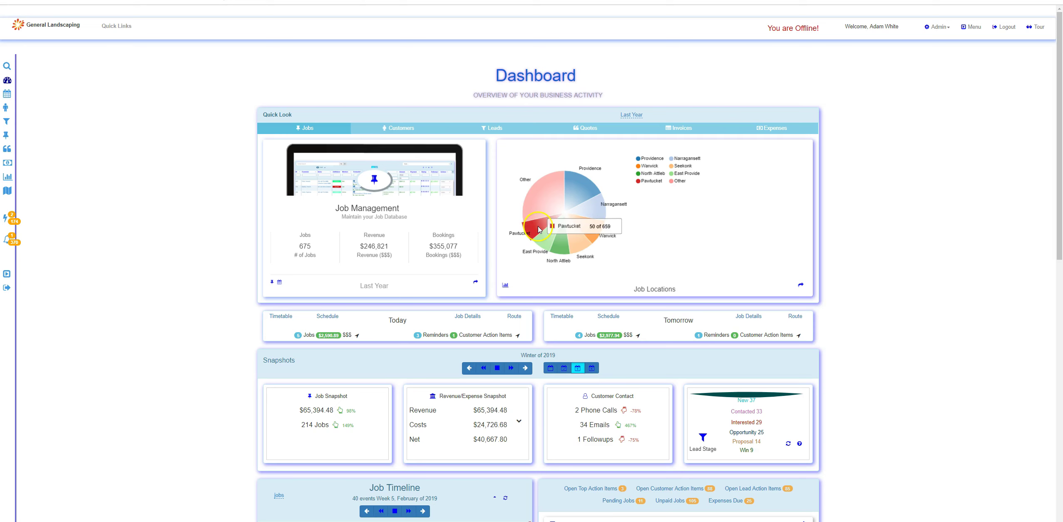
click(800, 286)
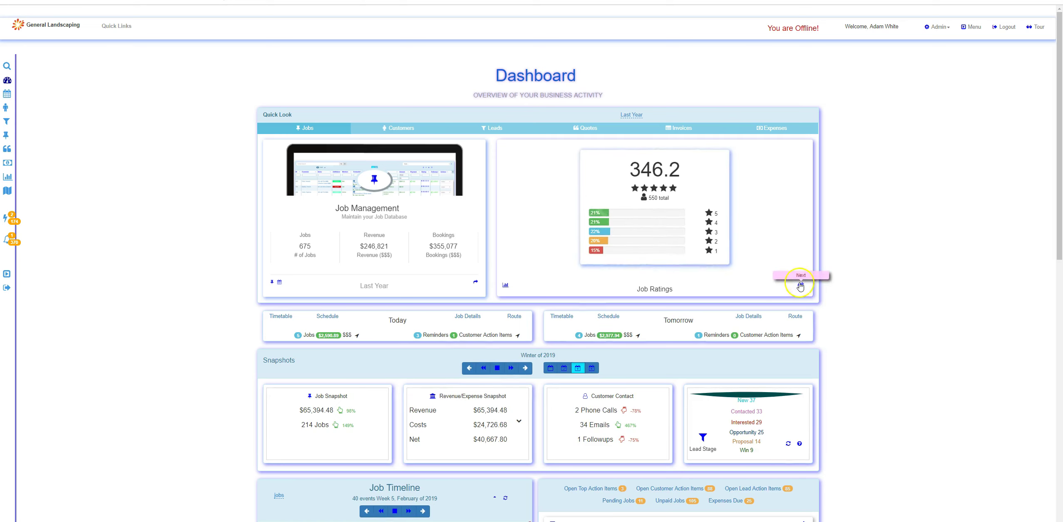
mouse_move(625, 254)
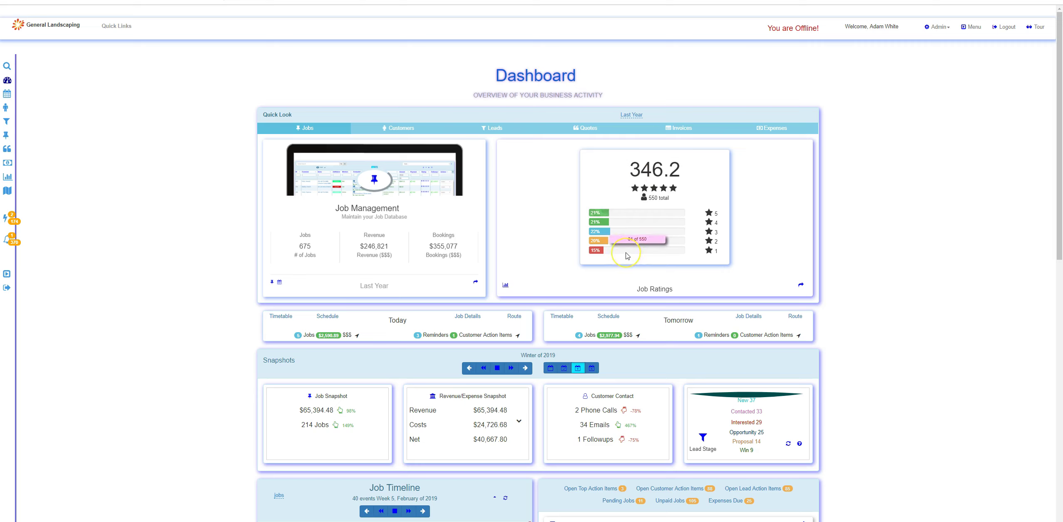
click(595, 210)
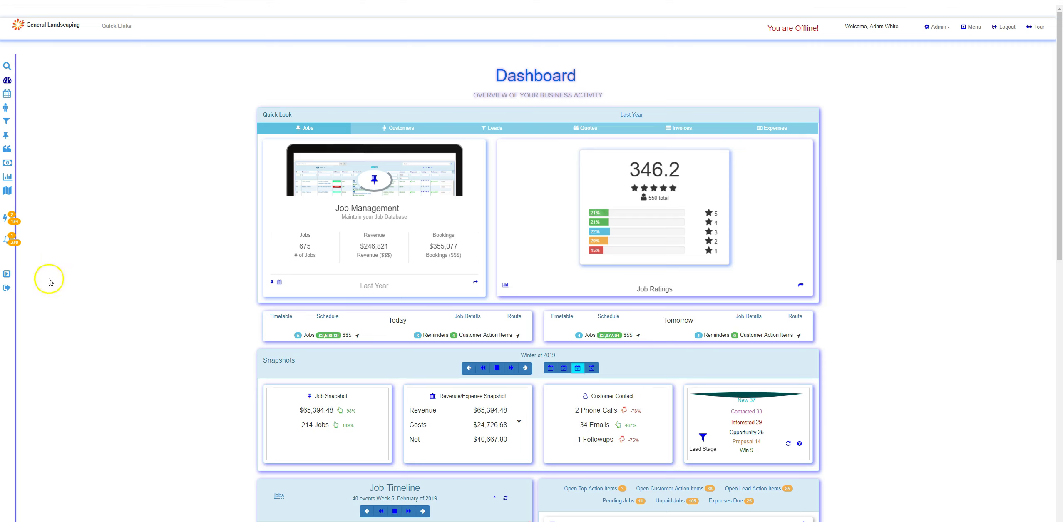
View the Snapshots section by week, month, quarter and year, finishing on the quarter view.
scroll(235, 431, down, 2)
scroll(235, 432, down, 1)
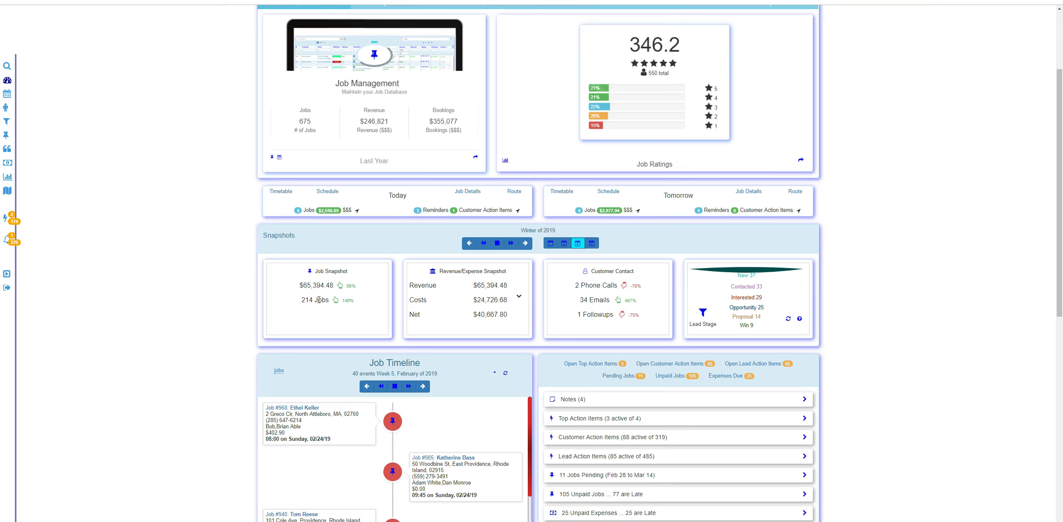
click(551, 246)
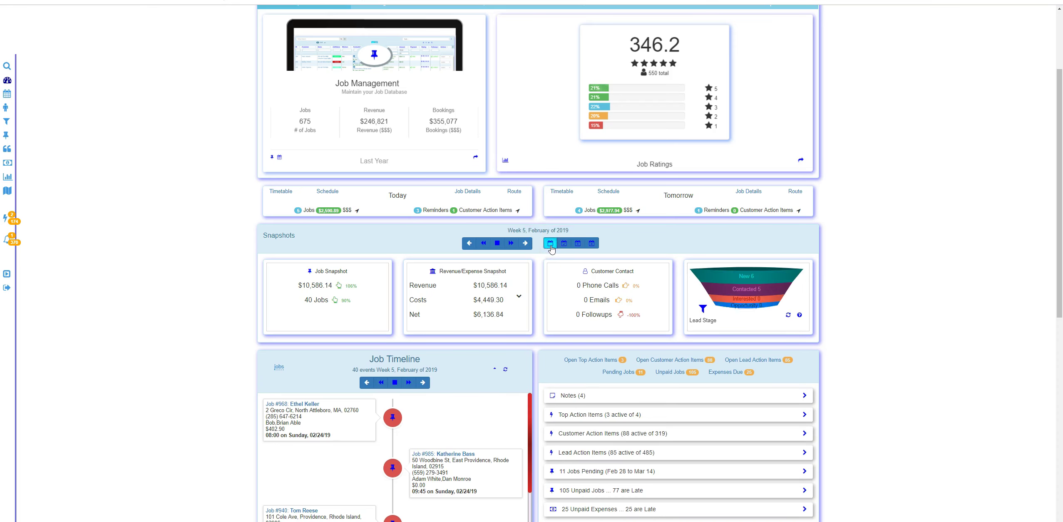
click(561, 248)
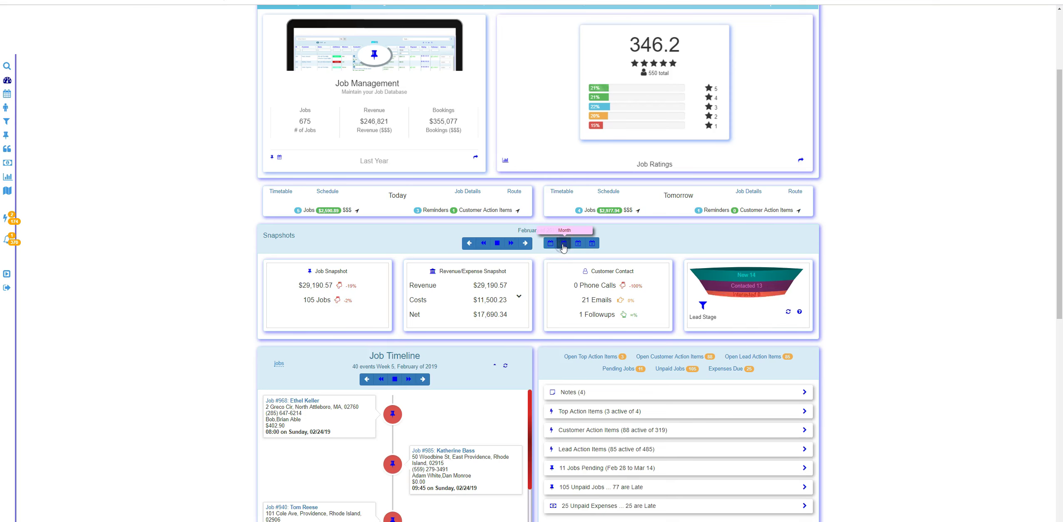
click(577, 246)
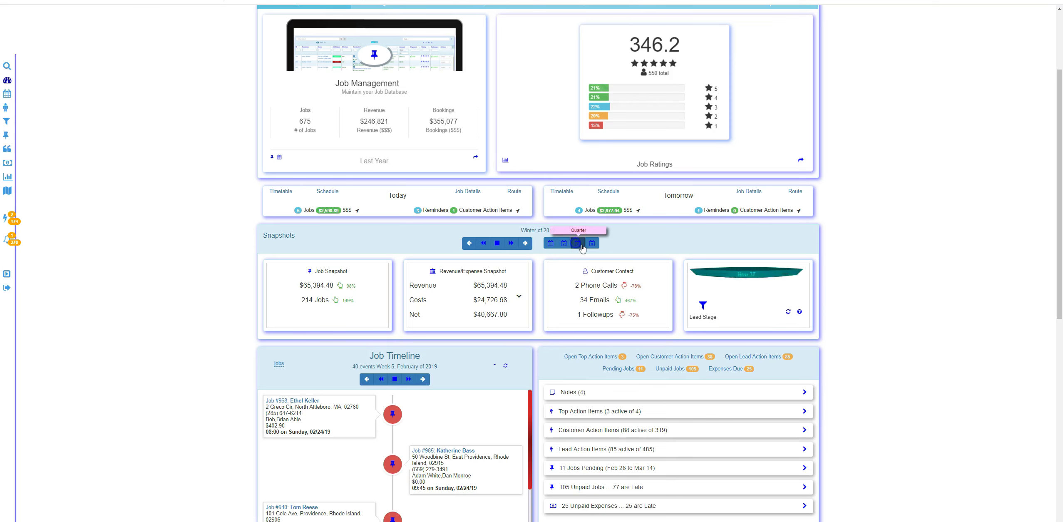
click(591, 245)
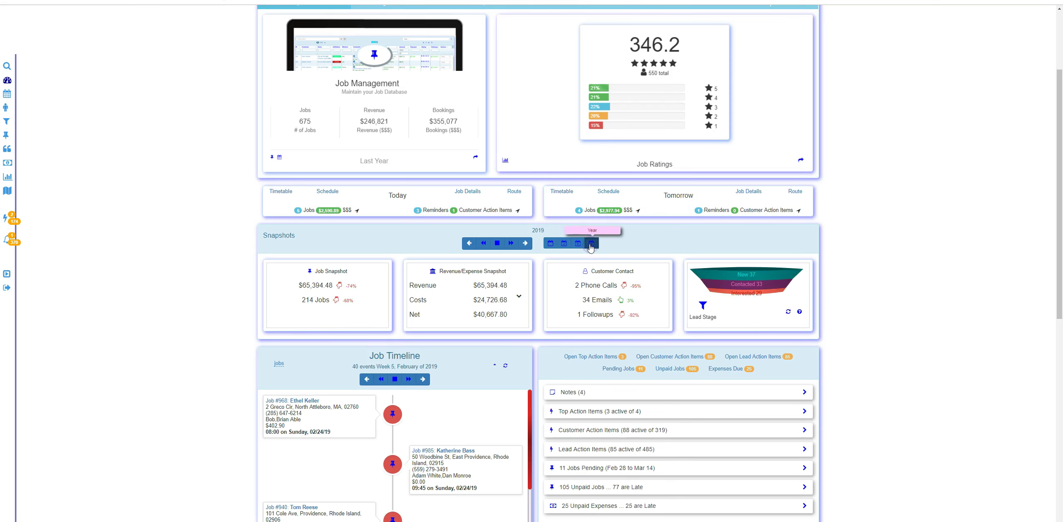
click(578, 245)
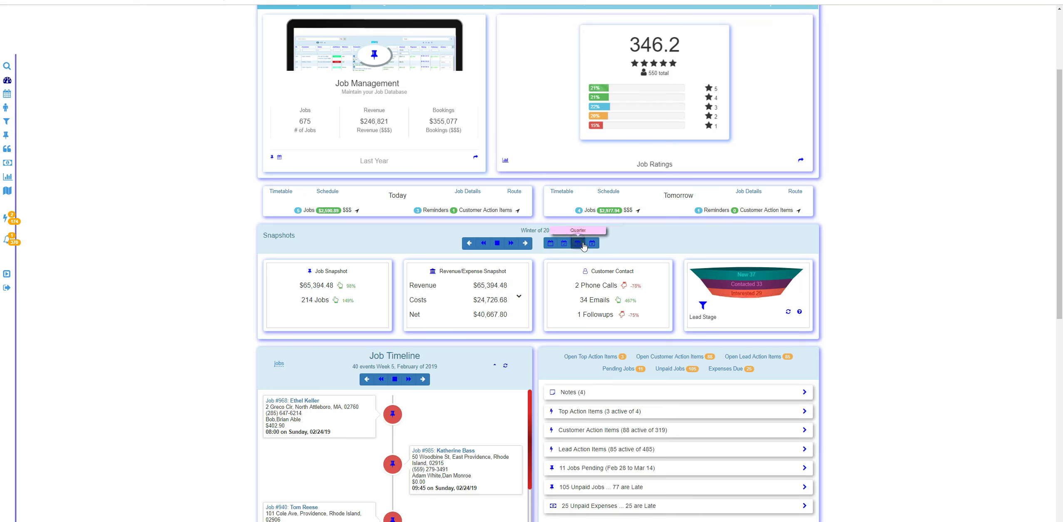
Move the quarterly Snapshots back three quarters to Spring of 2018.
click(469, 244)
click(469, 244)
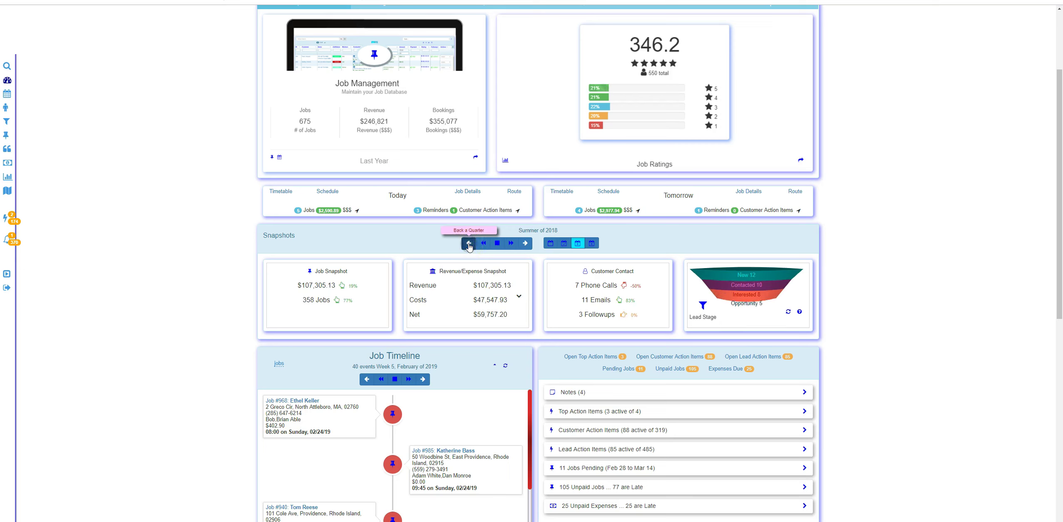
click(469, 244)
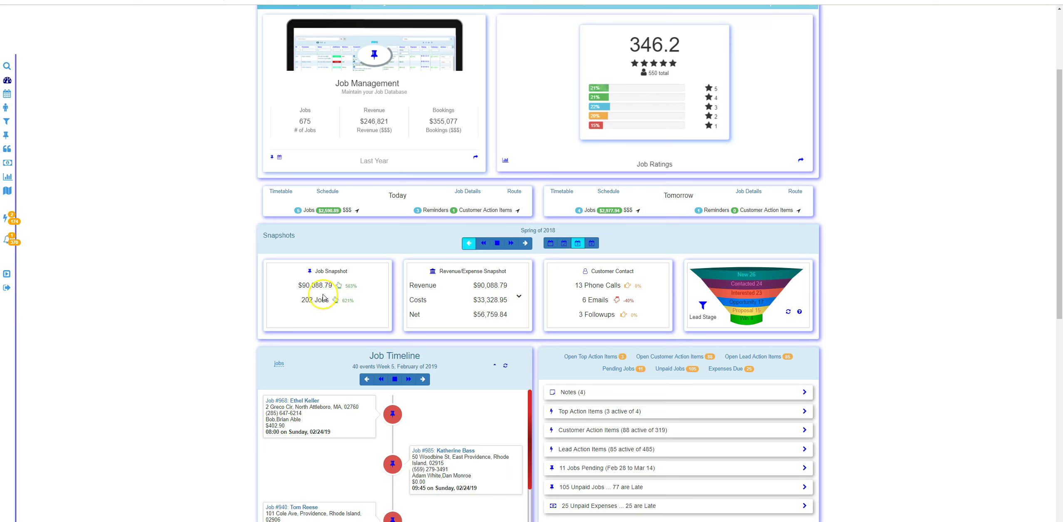
Step the quarterly Snapshots forward four quarters from Spring of 2018.
click(526, 244)
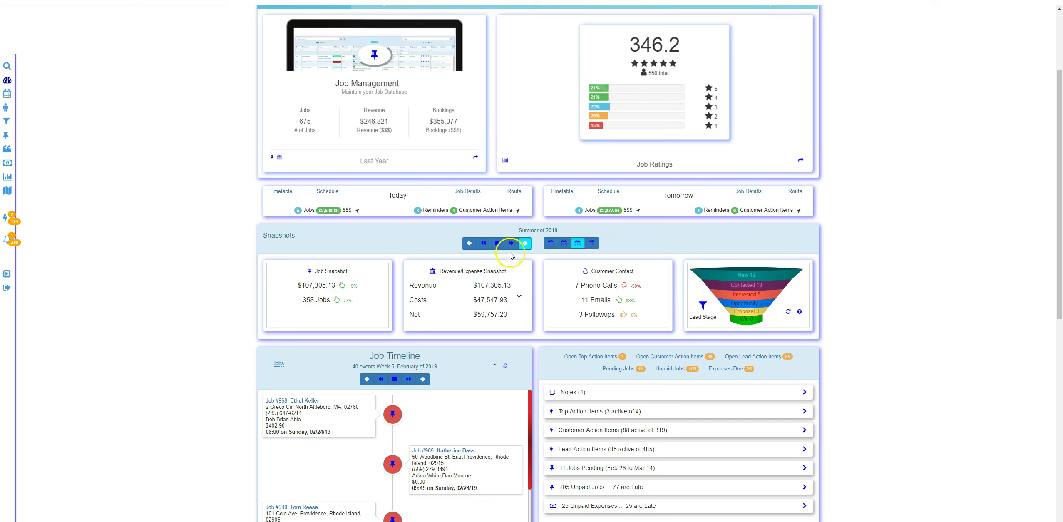
click(523, 248)
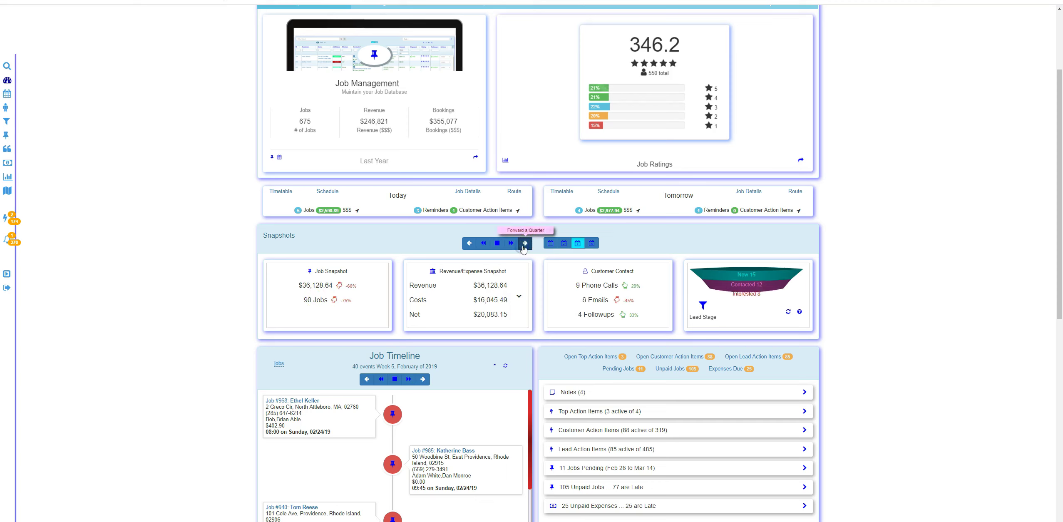
click(524, 248)
click(524, 248)
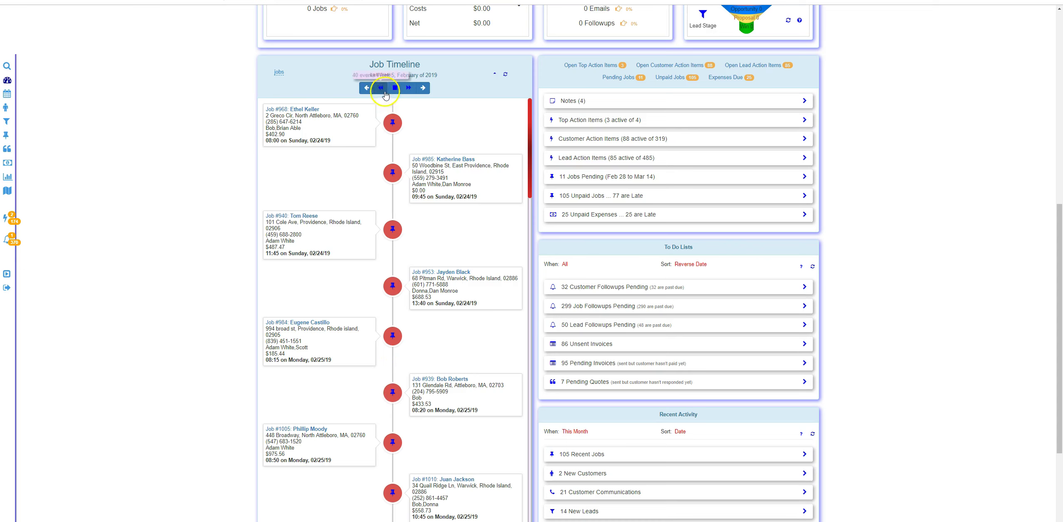
Browse other weeks in the Job Timeline, return to this week, and toggle the sort order twice.
click(423, 89)
click(369, 89)
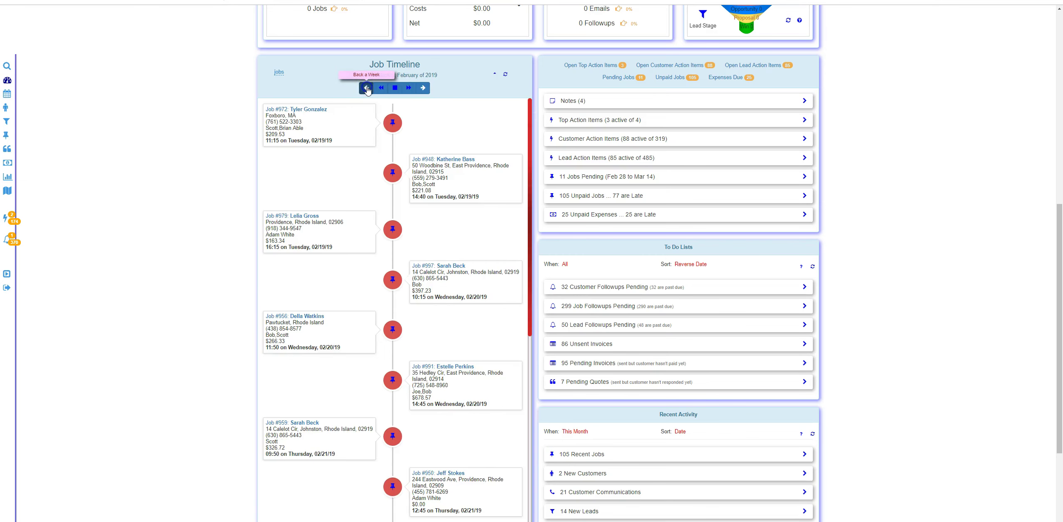
click(394, 89)
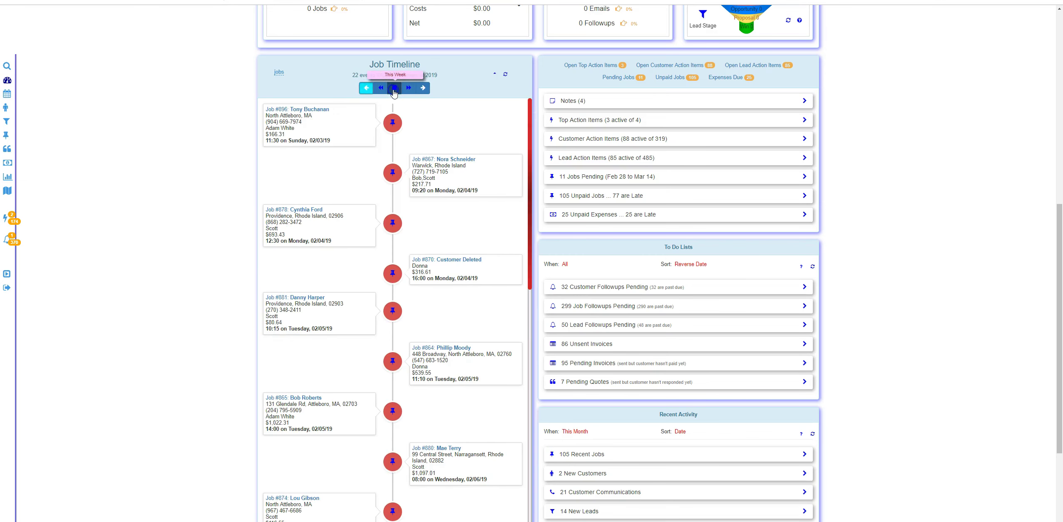
click(495, 75)
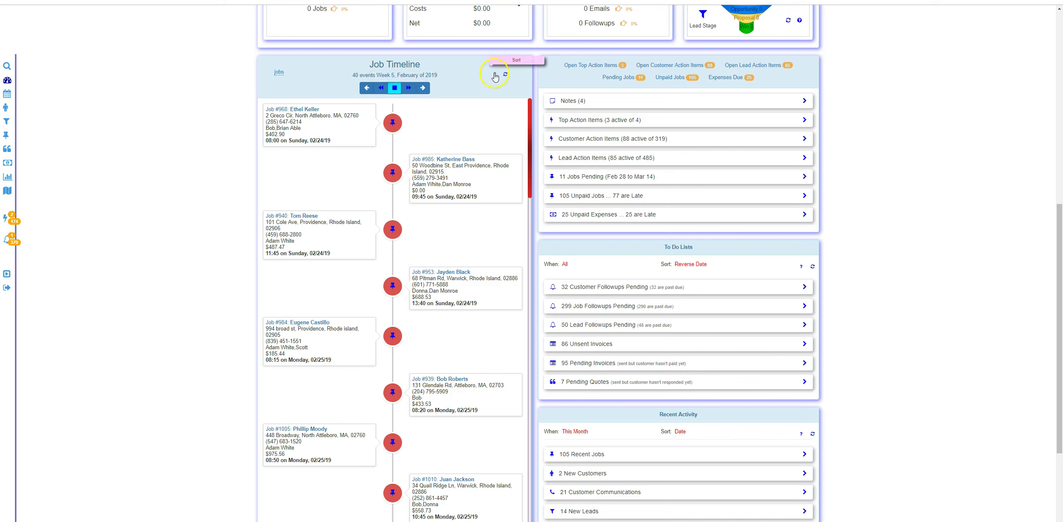
click(494, 75)
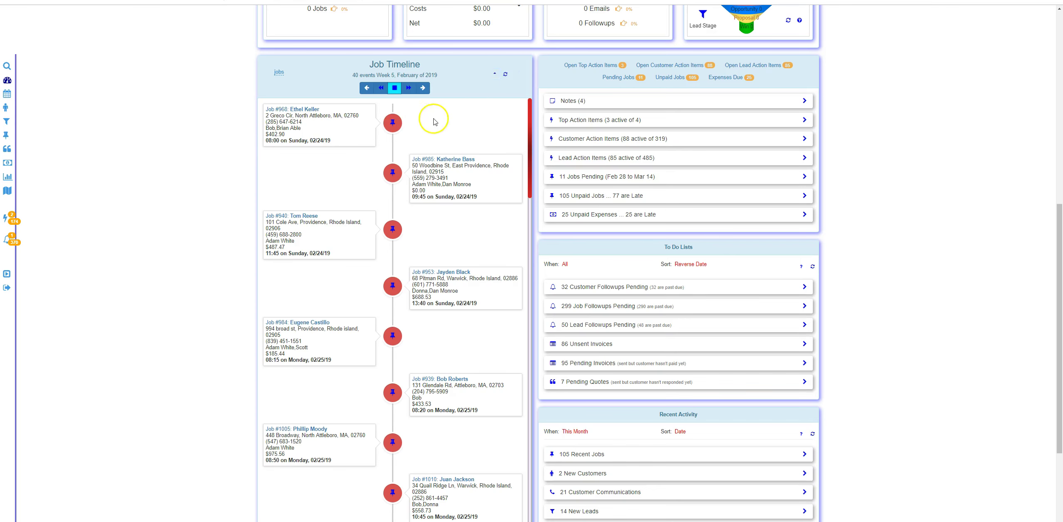
Look through this week's jobs in the Job Timeline and open the details of the first job.
scroll(433, 120, down, 4)
scroll(433, 121, down, 15)
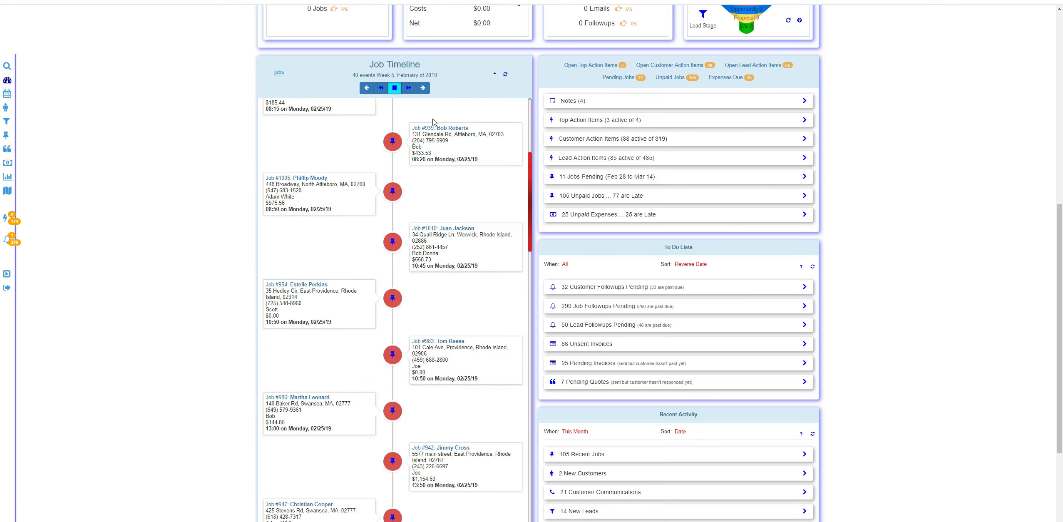
scroll(433, 120, up, 15)
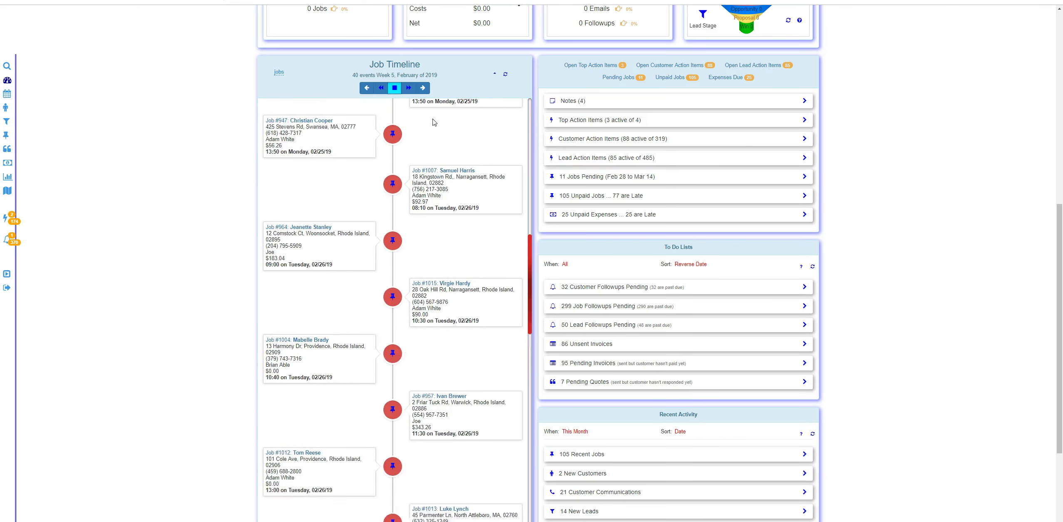
scroll(433, 121, up, 5)
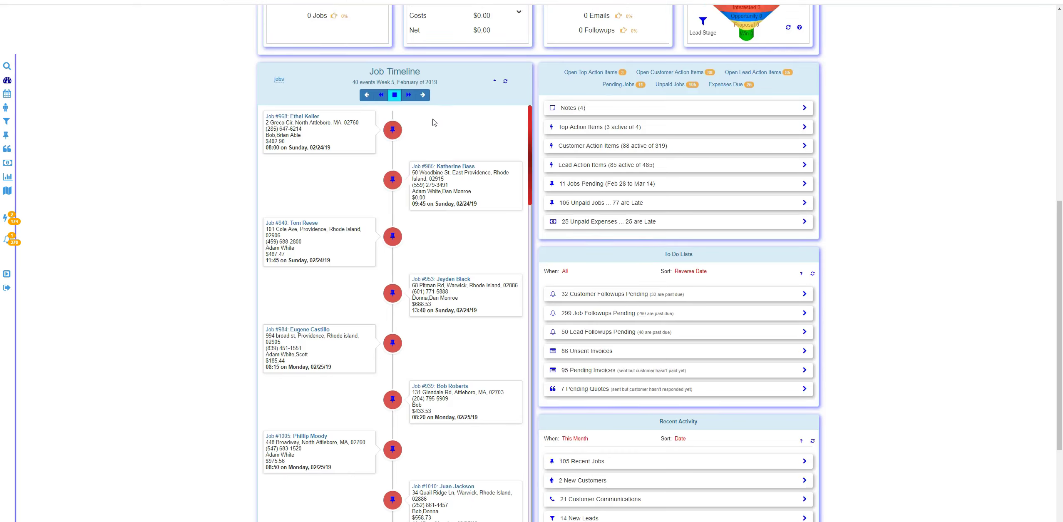
scroll(119, 344, down, 4)
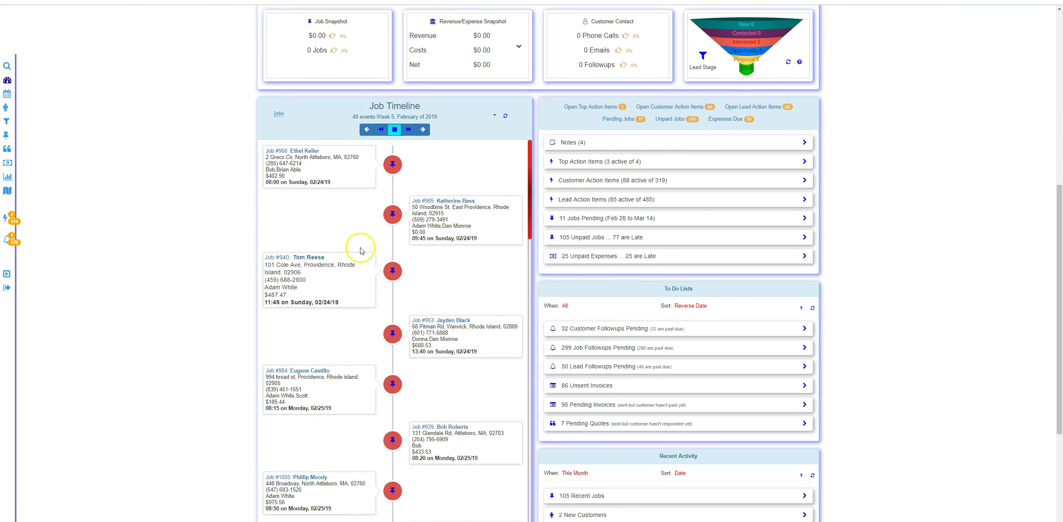
double_click(392, 166)
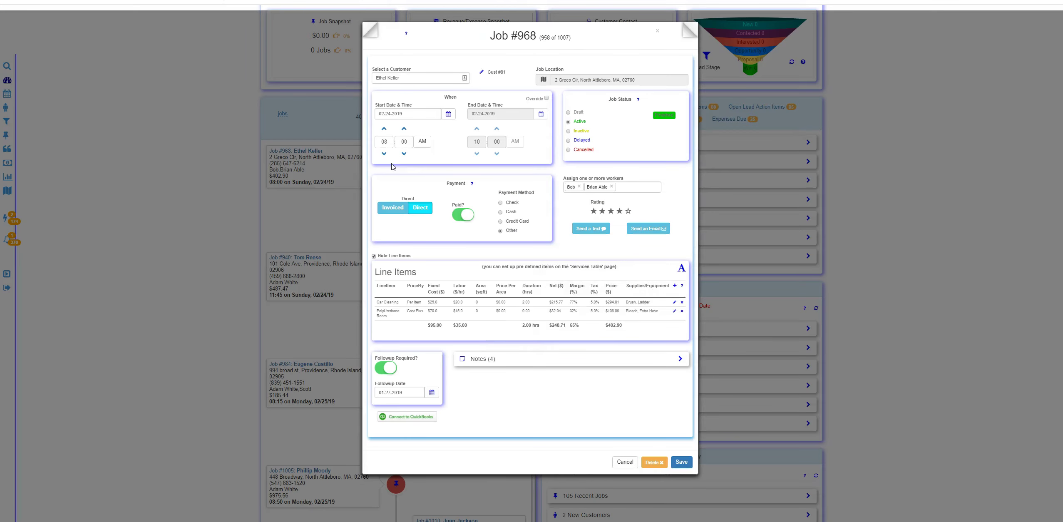
Close the open job without saving, reopen the first Job Timeline entry to view its details, and cancel out of it.
click(625, 462)
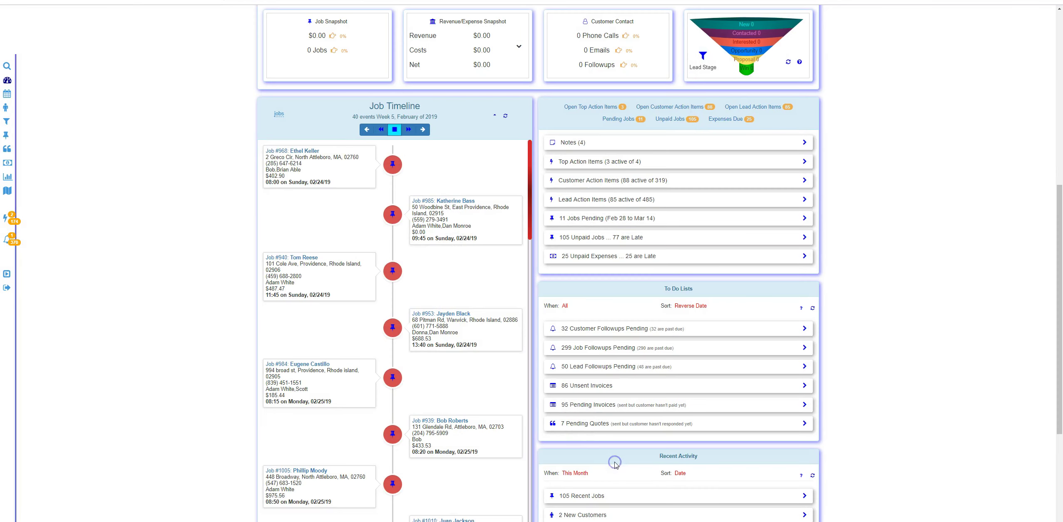
click(303, 152)
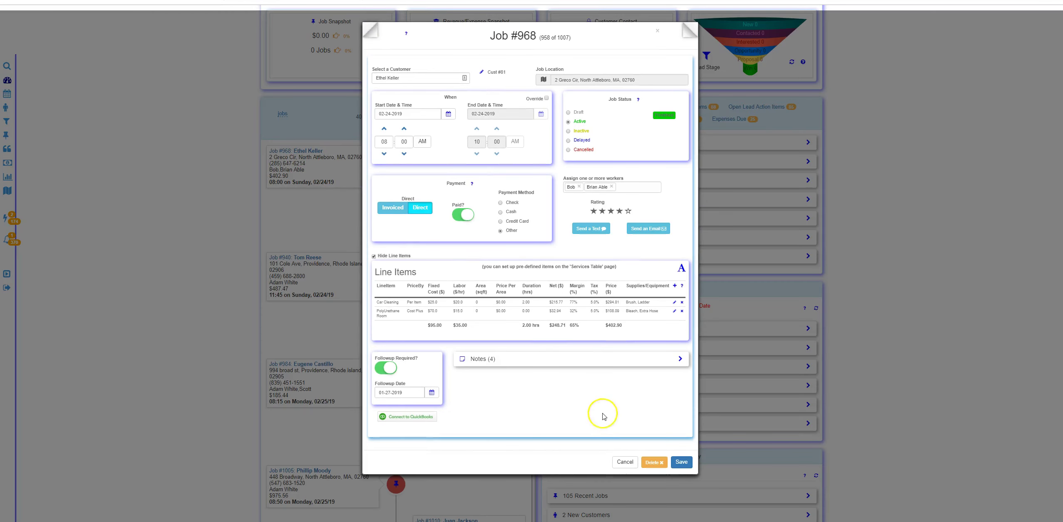
click(618, 462)
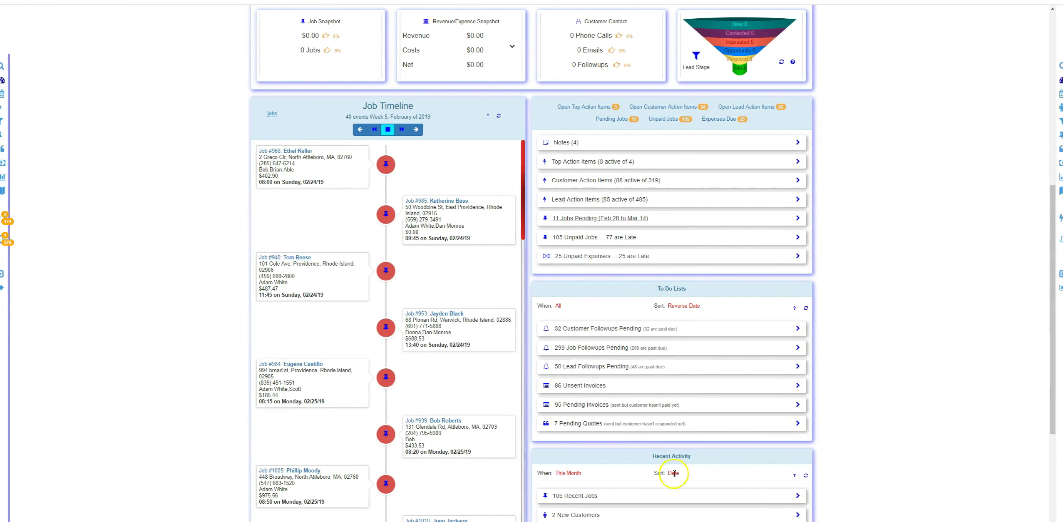
Expand the pending jobs list from the action items summary, look through its entries, and collapse it.
click(610, 121)
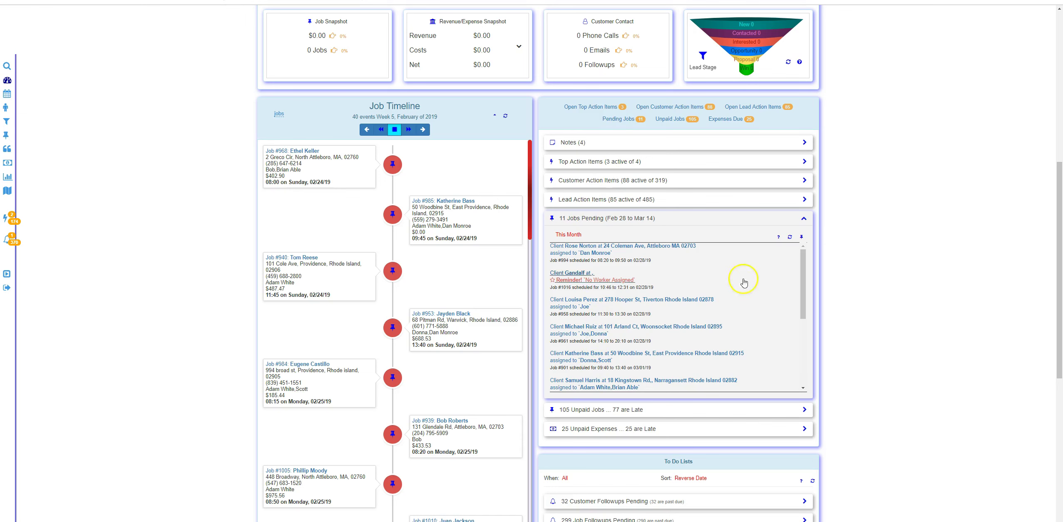
mouse_move(803, 257)
mouse_down()
mouse_move(803, 320)
mouse_move(803, 253)
mouse_up()
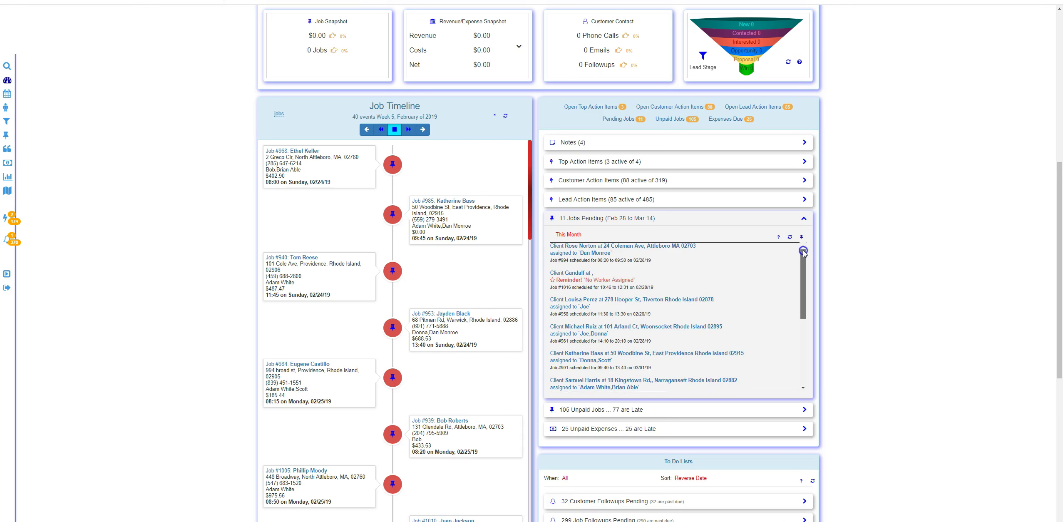
click(803, 219)
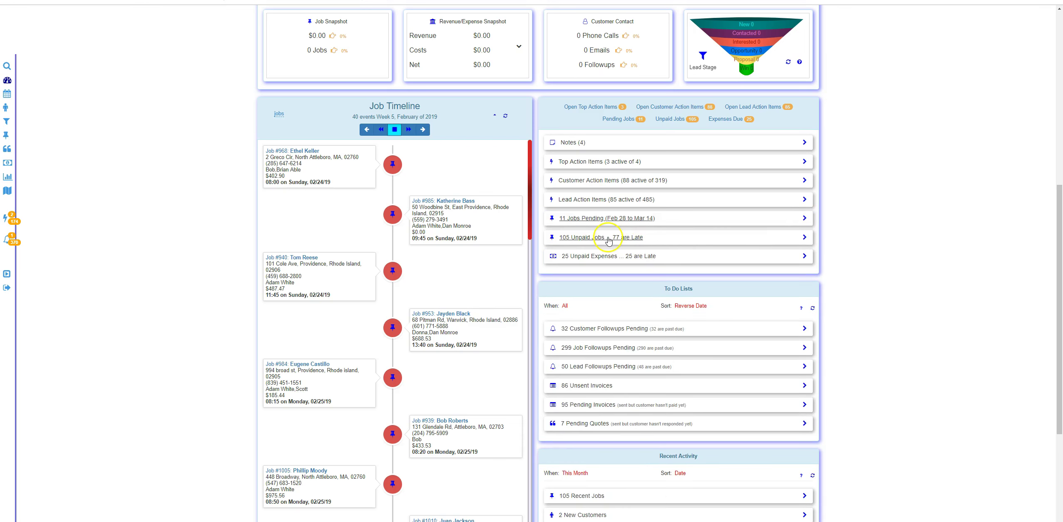
Expand the Unpaid Jobs list and examine its unpaid and late totals and the late clients further down.
click(610, 241)
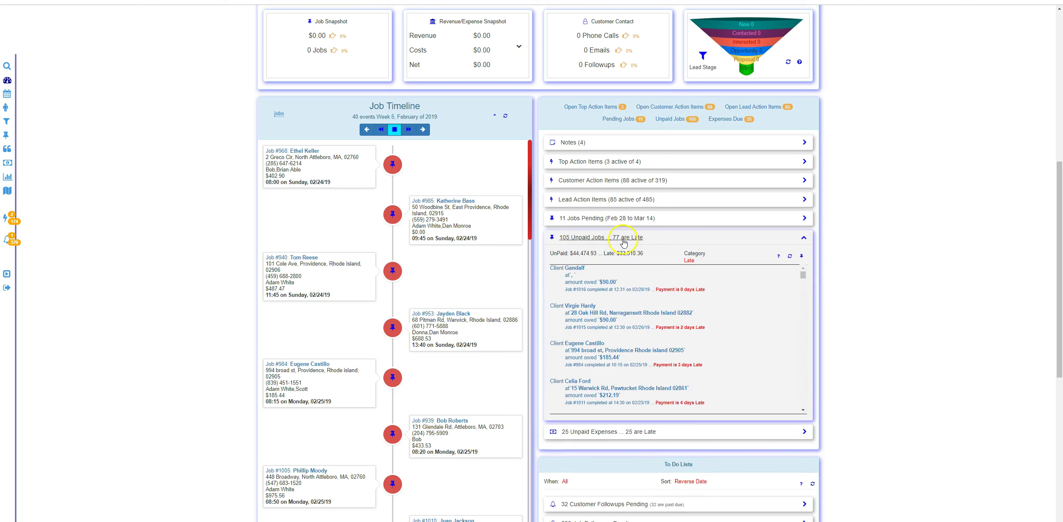
drag(572, 255, 584, 255)
click(627, 253)
click(804, 275)
drag(803, 276, 803, 281)
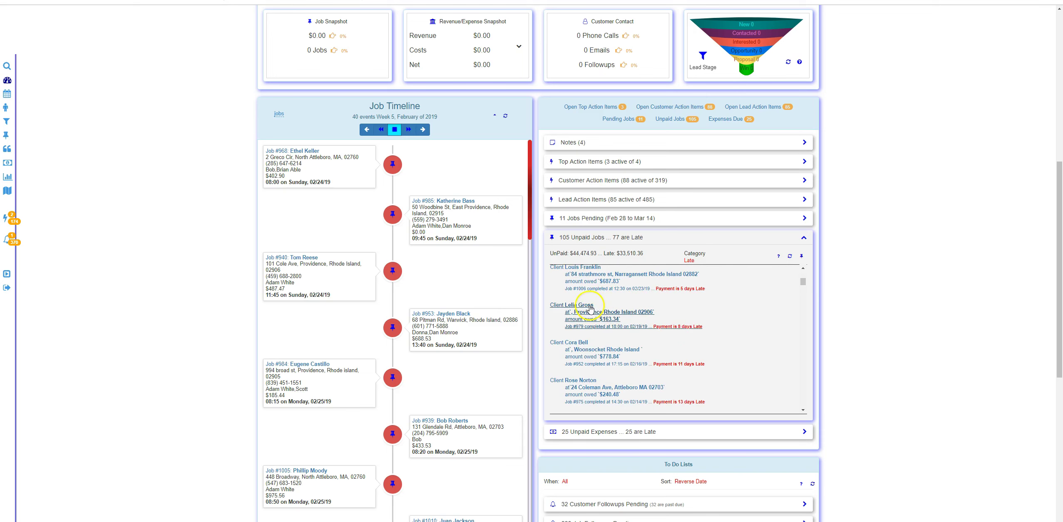
View the details of the late unpaid job owing $163.34, cancel out of it, and collapse the Unpaid Jobs list.
click(589, 307)
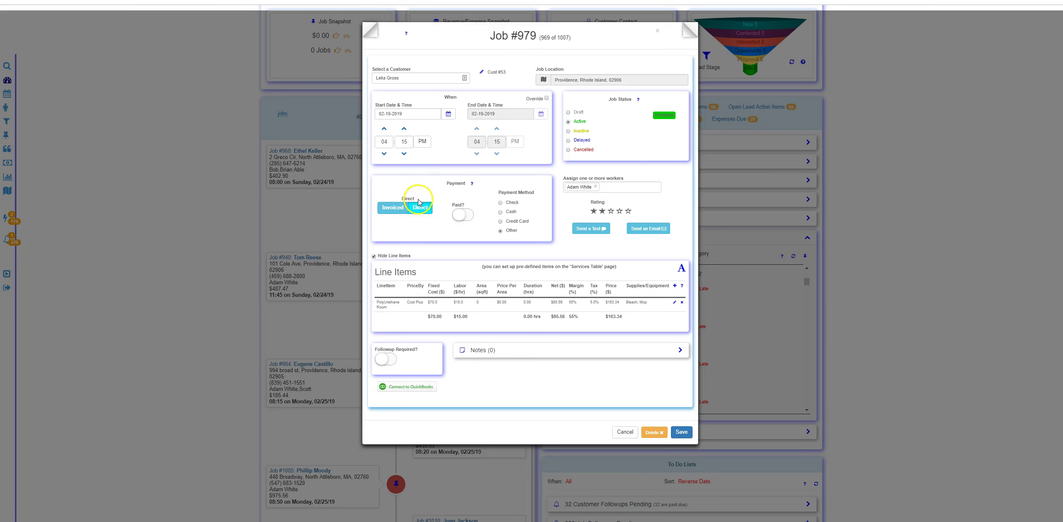
click(626, 432)
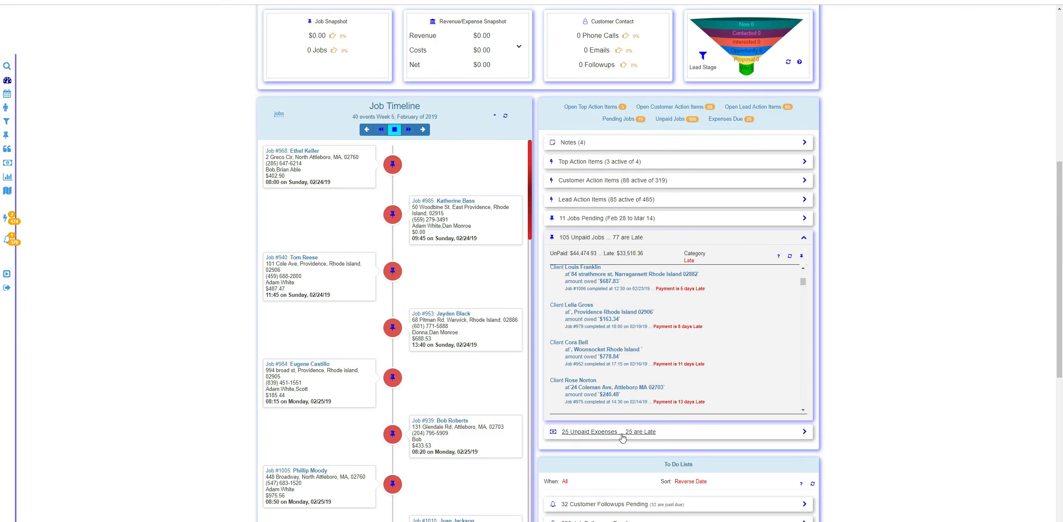
click(636, 239)
Expand Job Followups Pending in the To Do Lists, view the job of the followup dated 03/24/19, and close it without saving.
scroll(636, 241, down, 2)
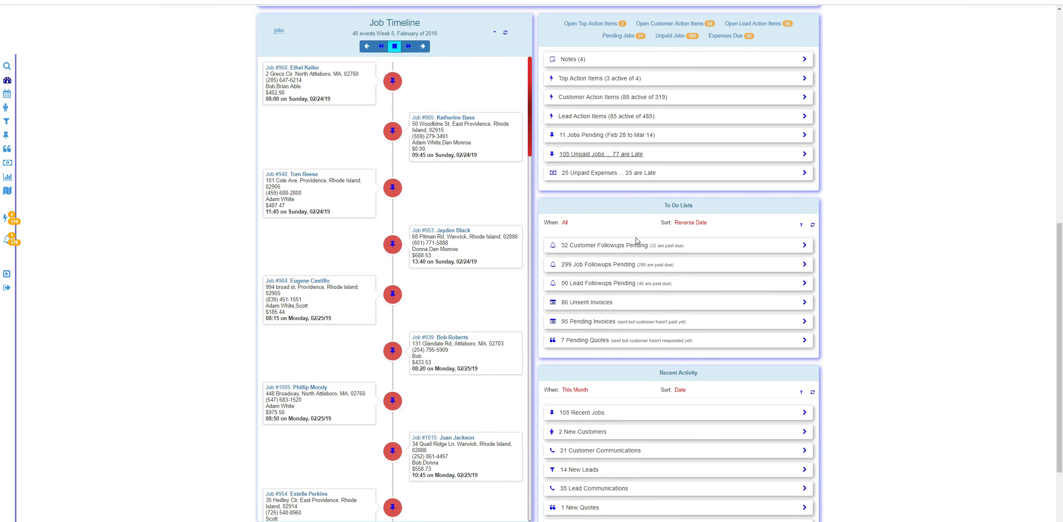
click(588, 266)
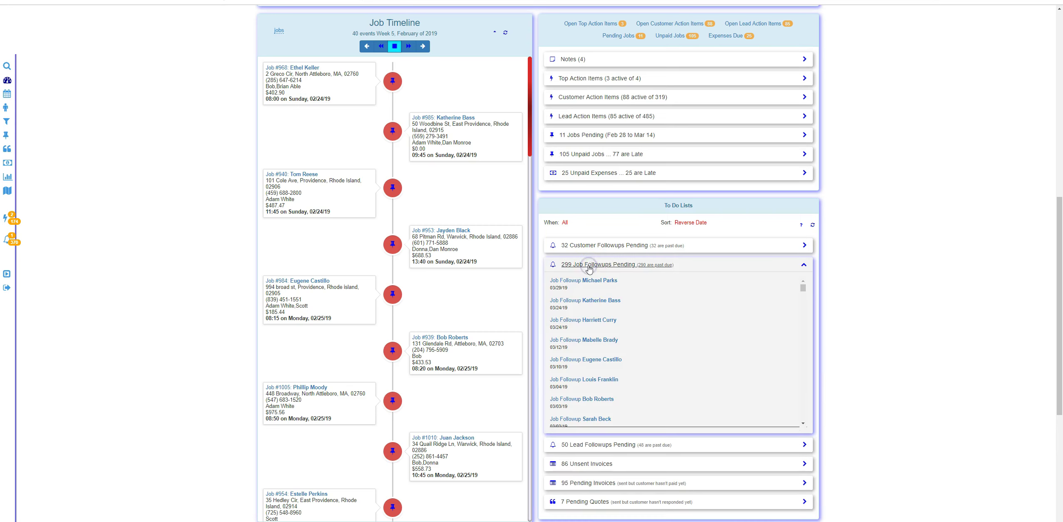
click(582, 303)
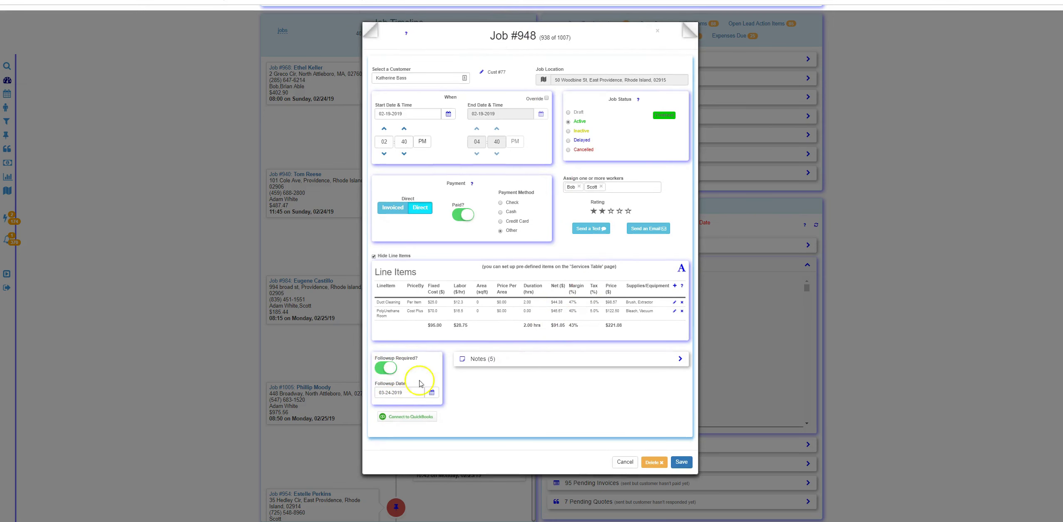
click(625, 462)
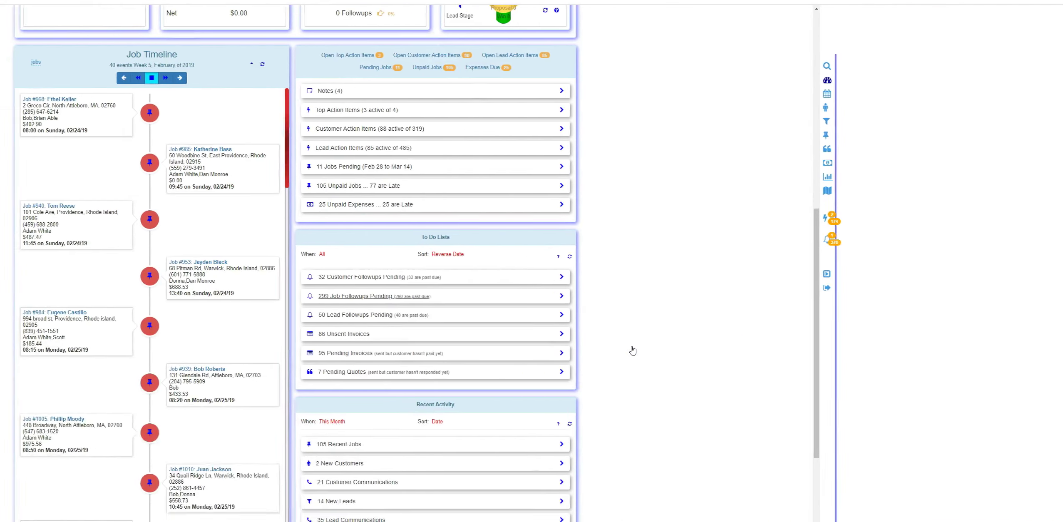
Set the Recent Activity period to This Week.
scroll(629, 350, down, 2)
click(650, 290)
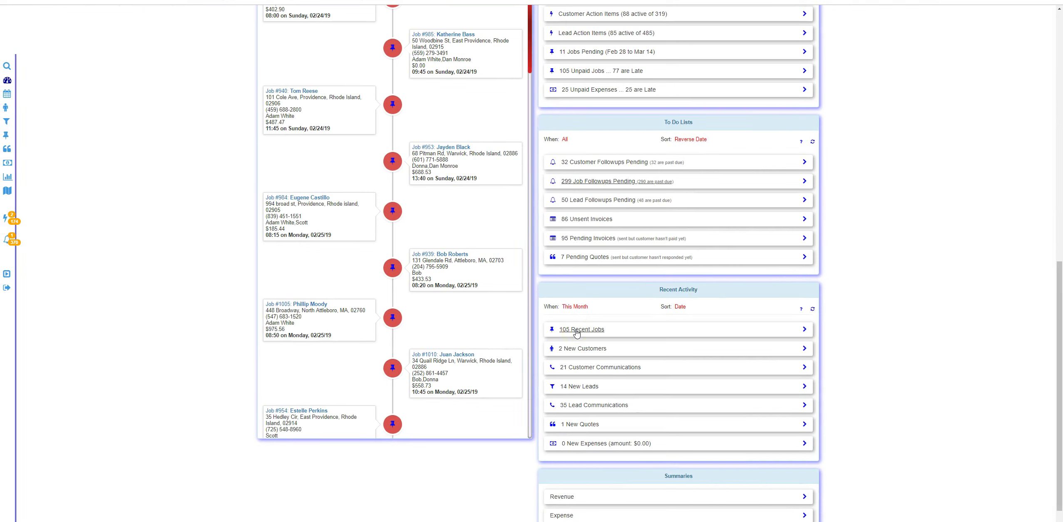
click(584, 307)
click(582, 317)
Check the sort options for Recent Activity and keep the order by Date.
click(675, 306)
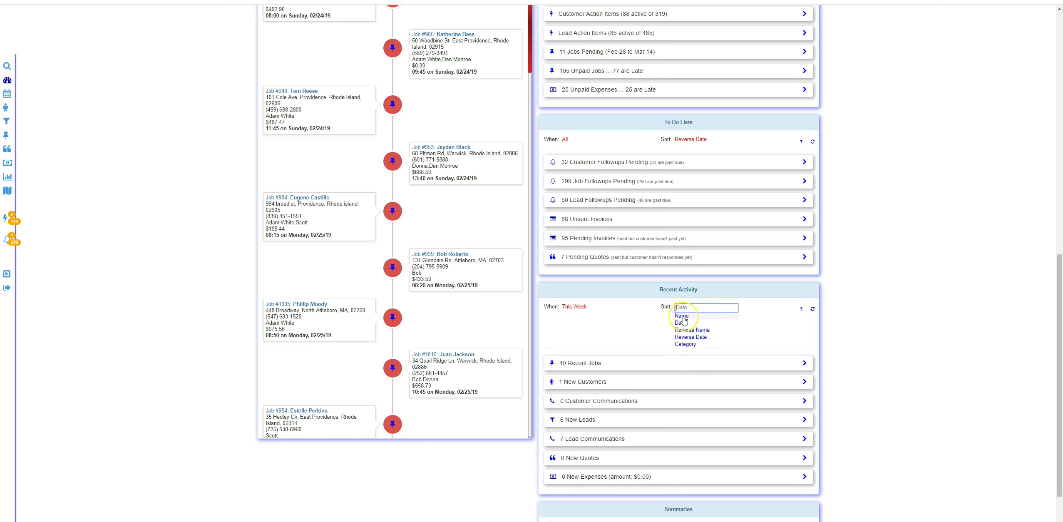
click(685, 316)
click(657, 326)
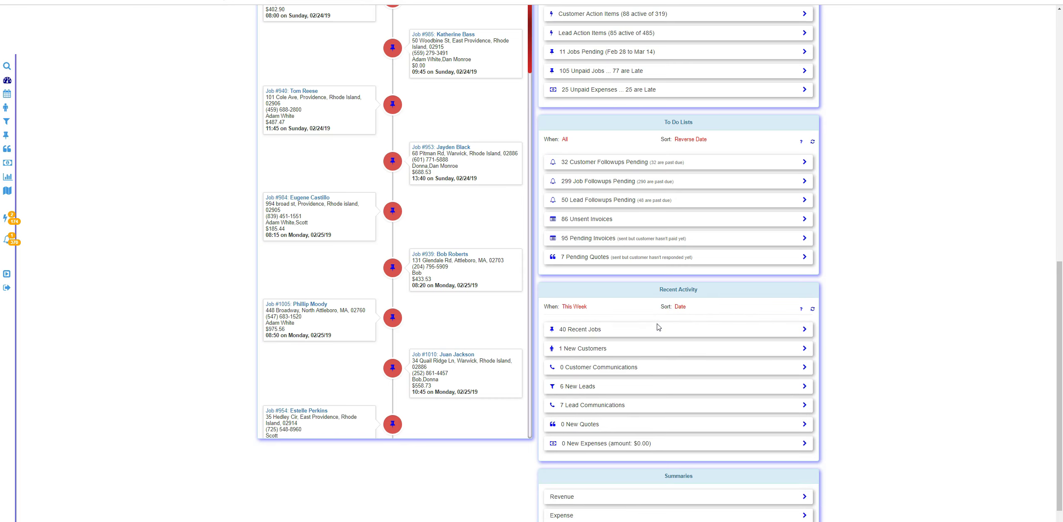